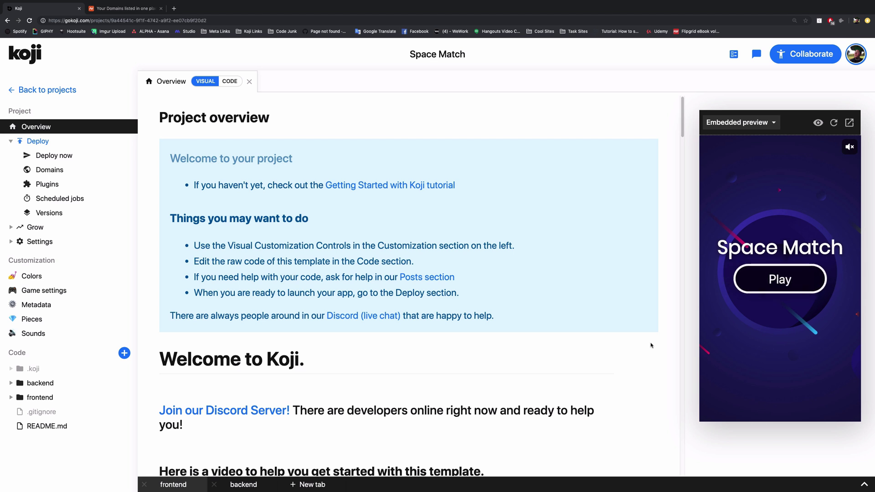
- Go from Space Match's Deploy page to its Domains page, noting the 'Add a Domain' tip
left_click(53, 155)
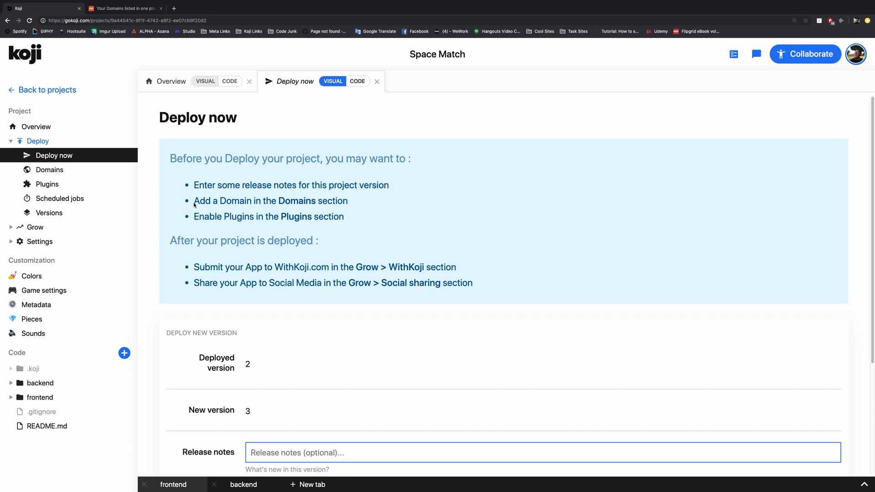
left_click_drag(194, 204, 348, 204)
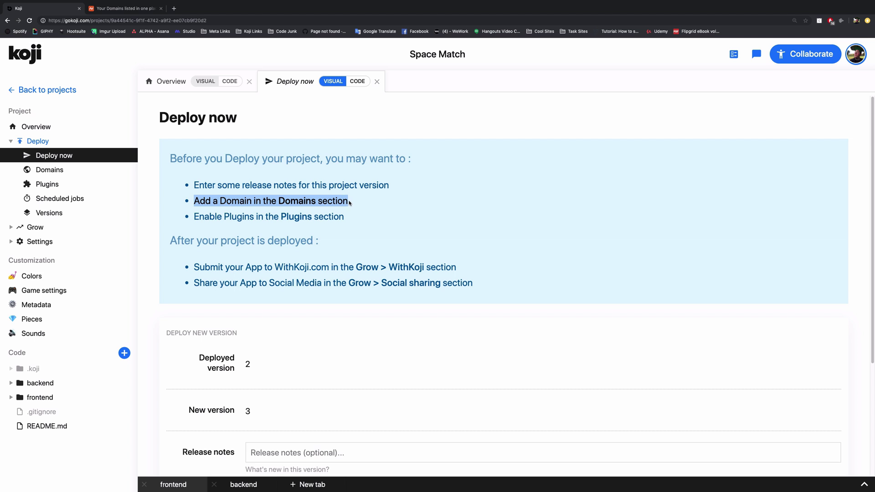
left_click(62, 170)
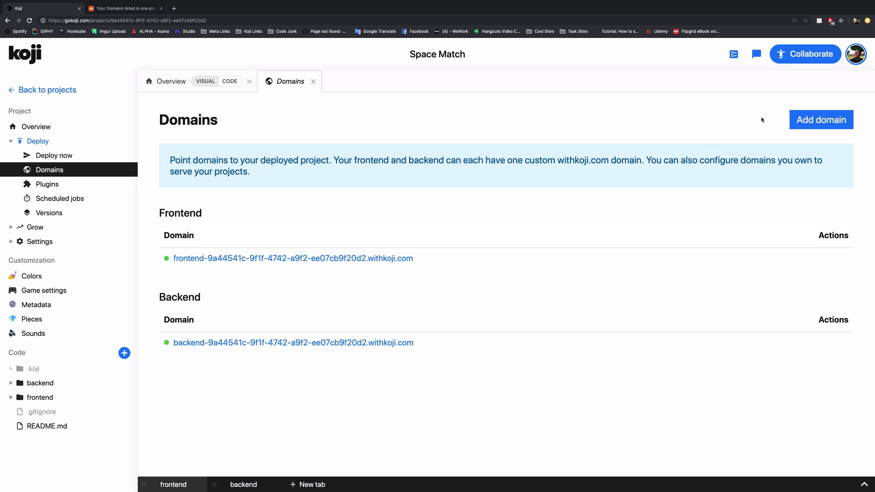
- Add the frontend Koji subdomain matchspacegame on withkoji.com
left_click(803, 122)
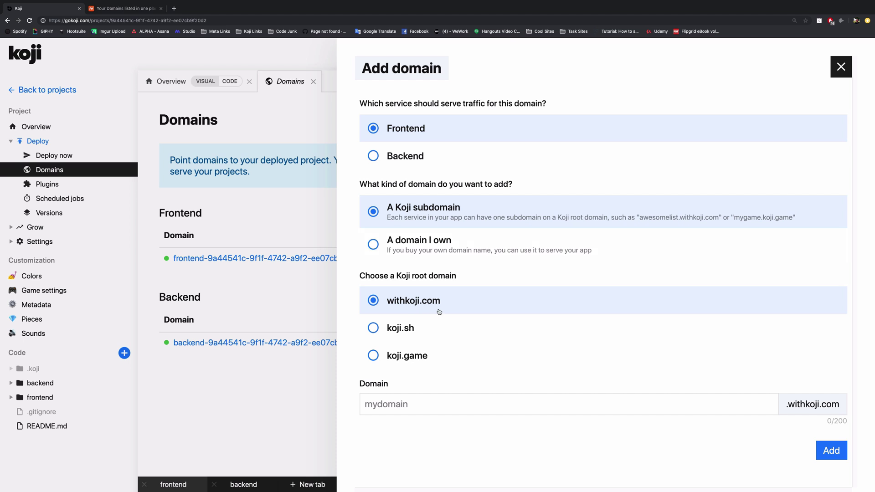
left_click(439, 404)
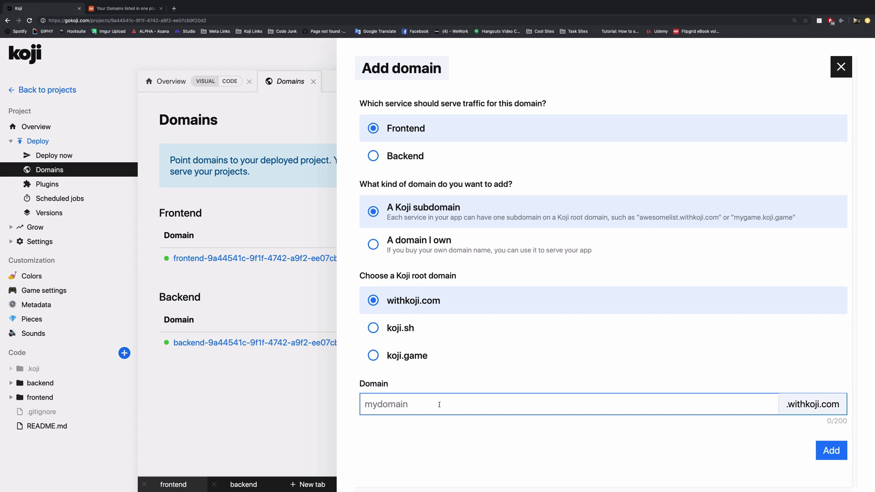
type("matchspacegame")
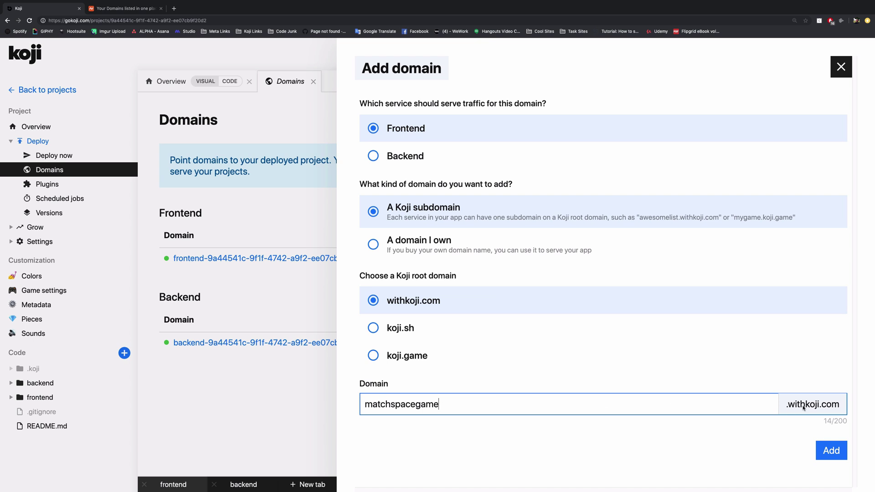
left_click(824, 451)
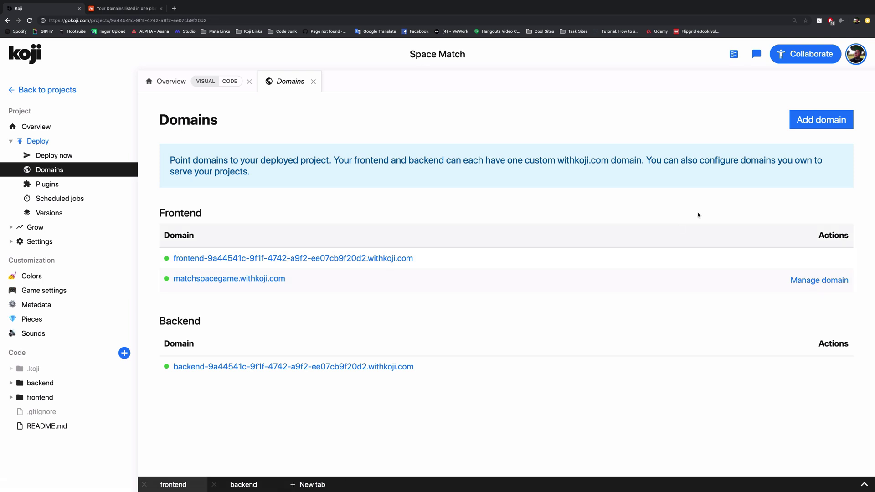
left_click(807, 125)
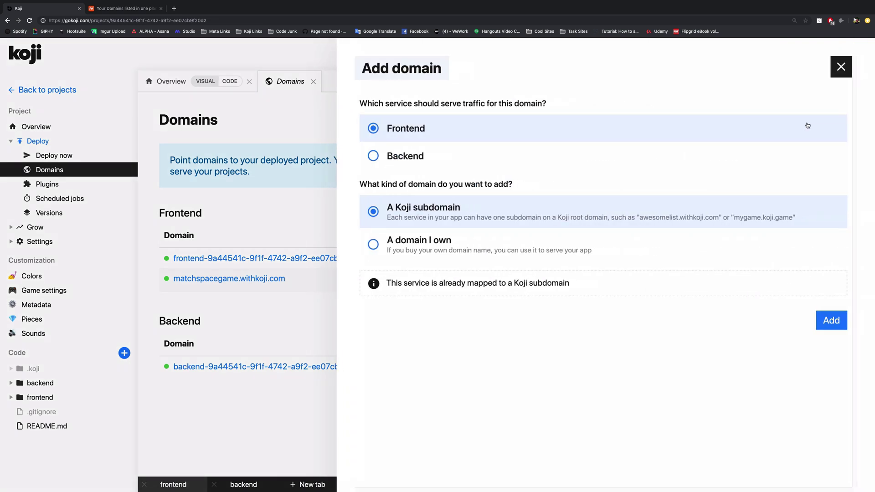
left_click(436, 253)
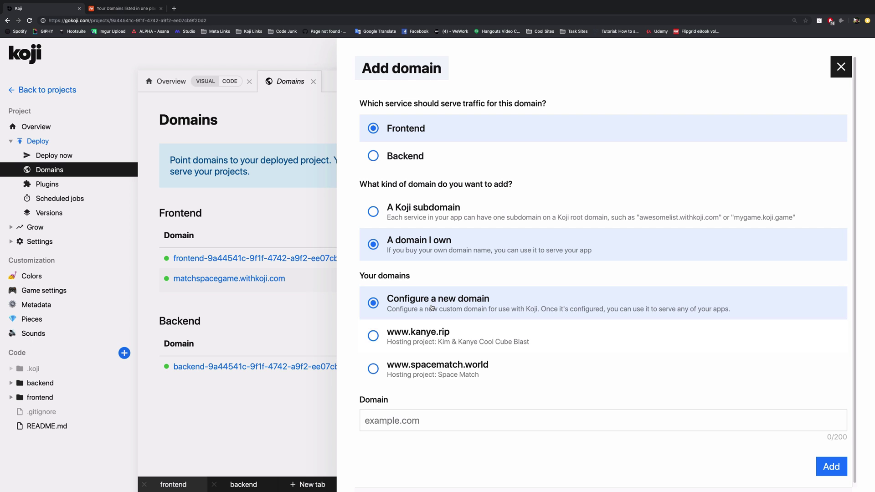
left_click(441, 424)
type("w")
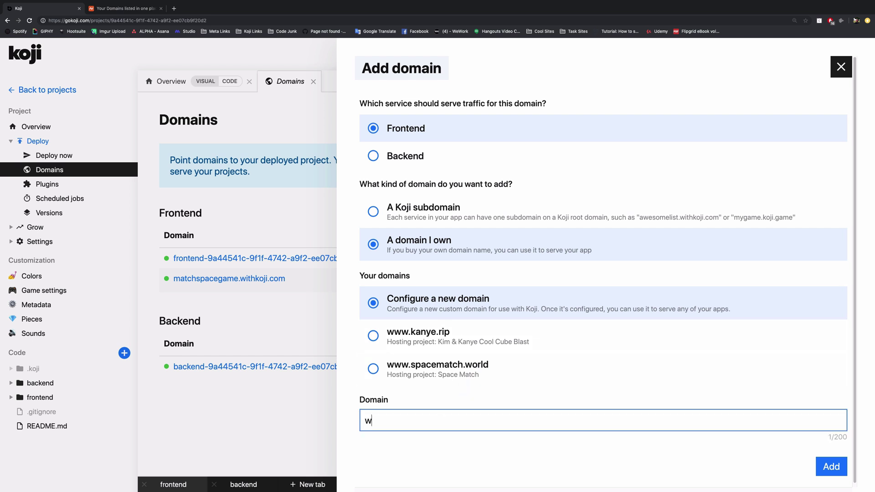
type("ww.spacematch.world")
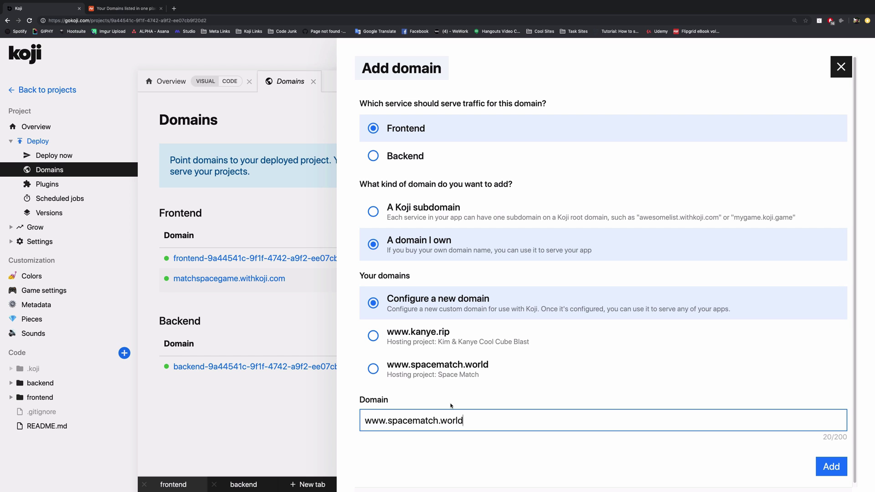
left_click(821, 466)
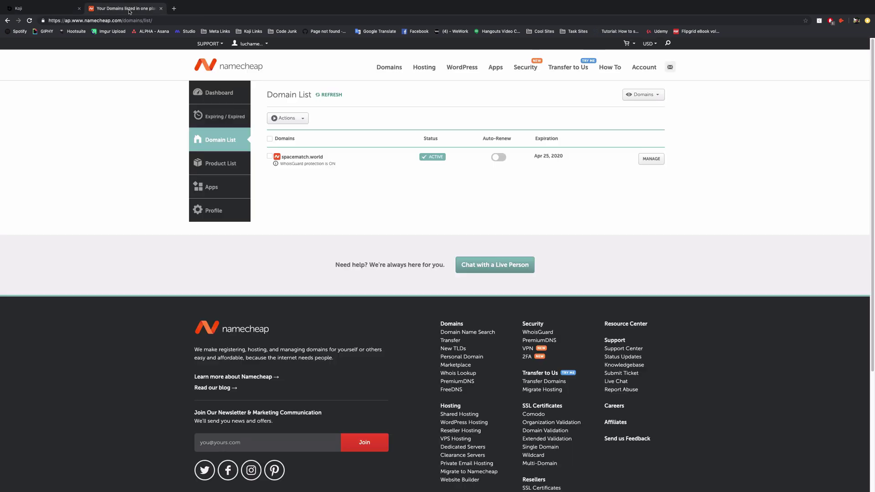
left_click(127, 9)
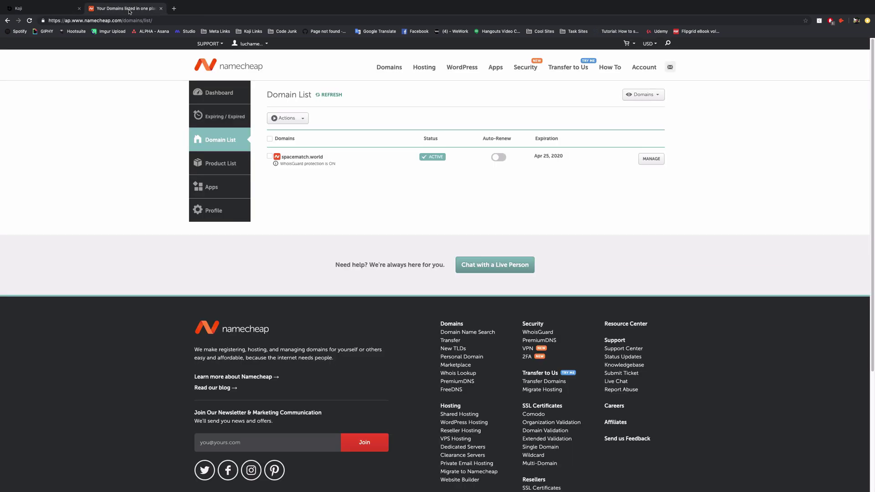
- Open the Advanced DNS settings for spacematch.world in Namecheap
left_click(650, 162)
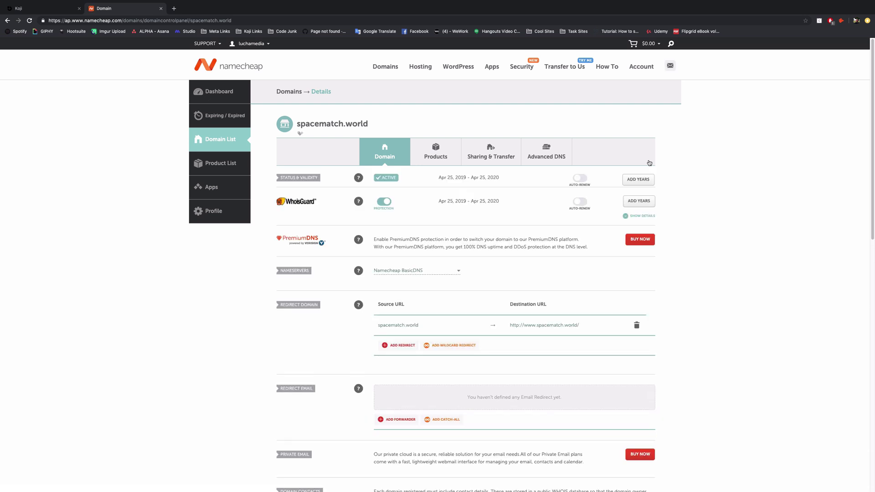
left_click(550, 158)
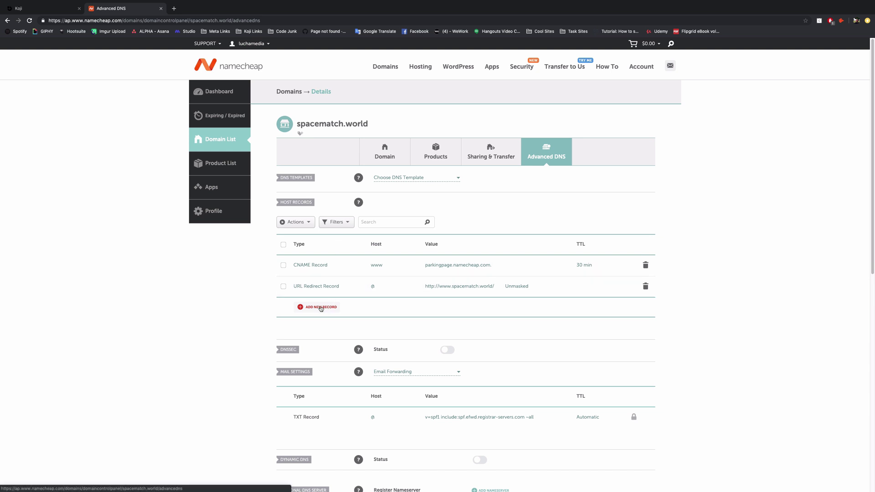
left_click(321, 309)
scroll(320, 309, "down", 3)
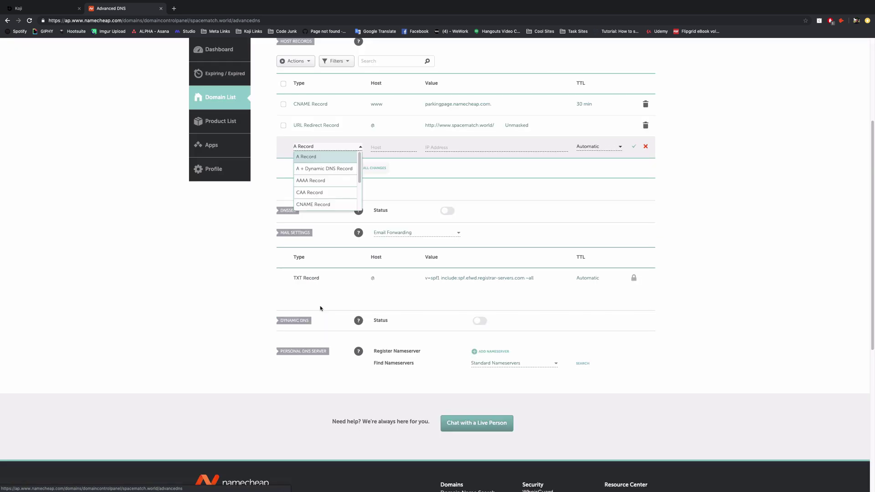
left_click(322, 204)
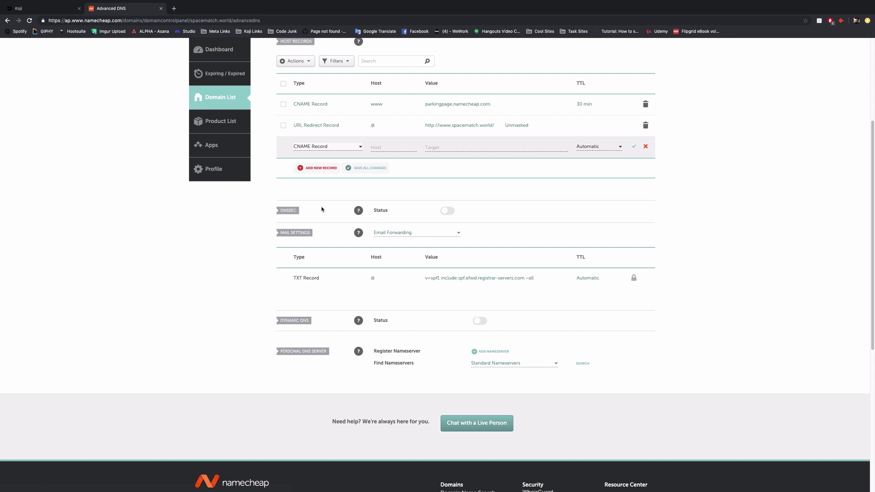
left_click(381, 148)
type("www")
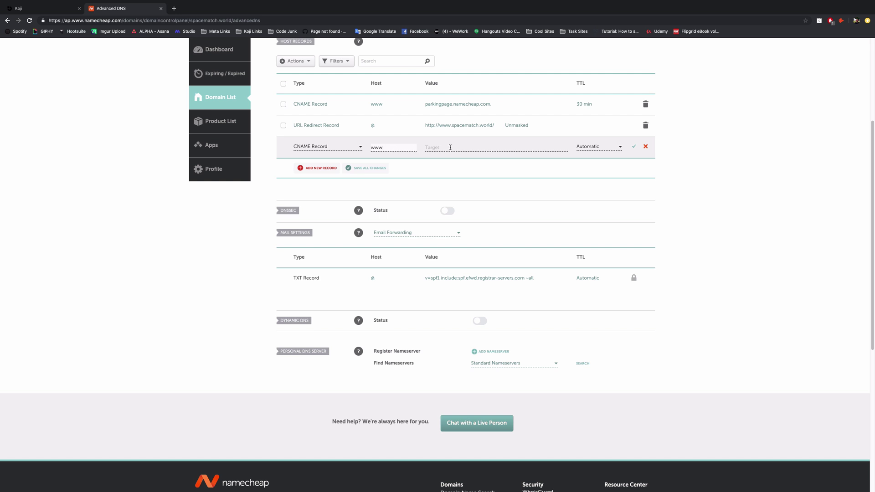
- Copy cnames.withkoji.com from Koji and paste it as the record's target
left_click(46, 10)
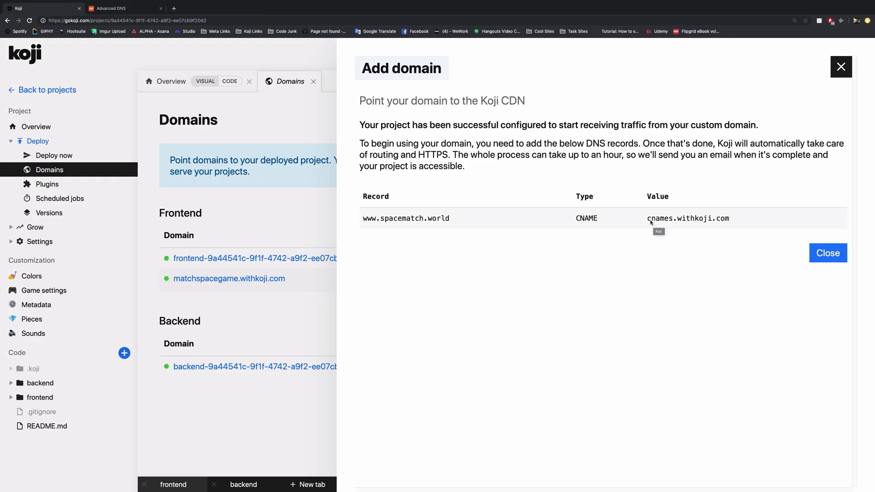
left_click_drag(647, 221, 728, 221)
key("super+c")
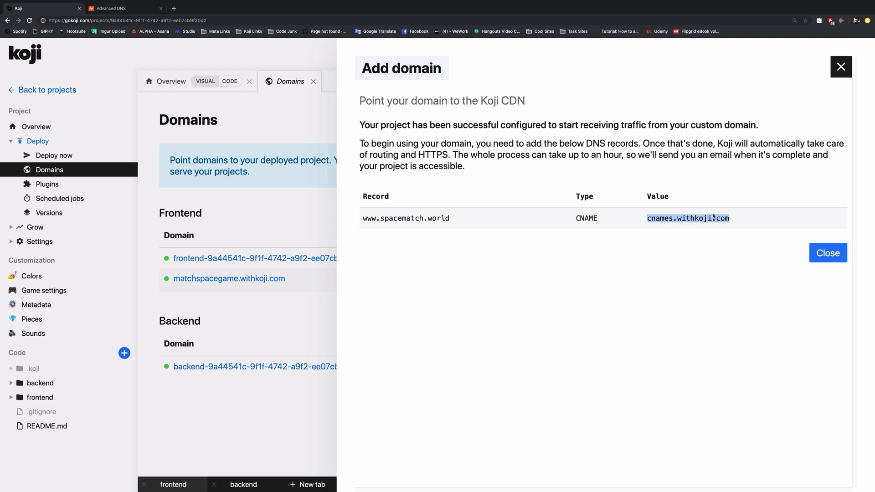
left_click(135, 9)
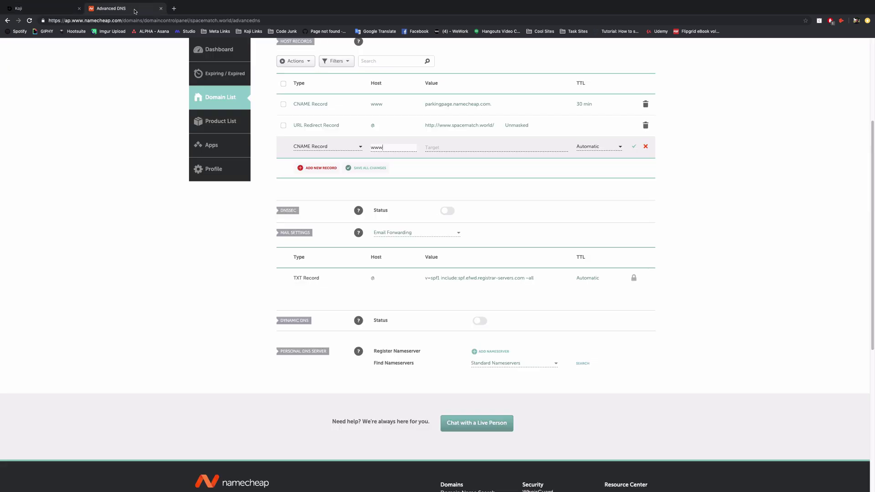
left_click(460, 148)
key("super+v")
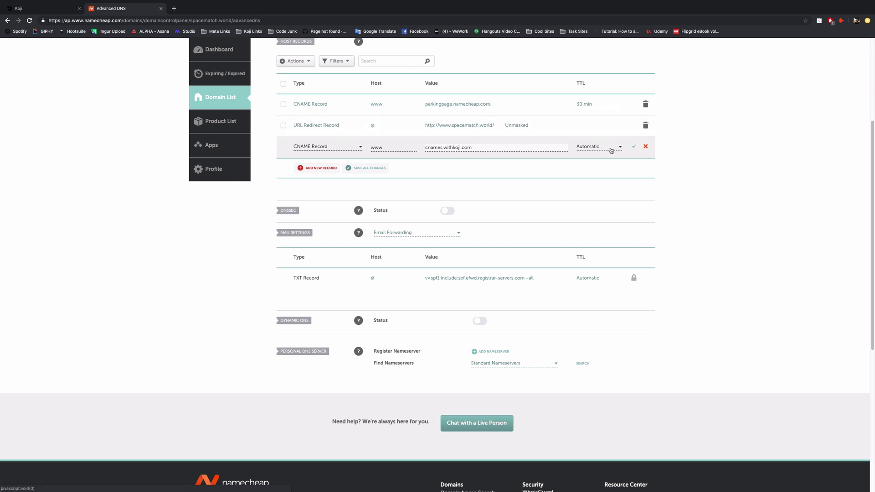
- Save the www CNAME record pointing to cnames.withkoji.com
left_click(634, 148)
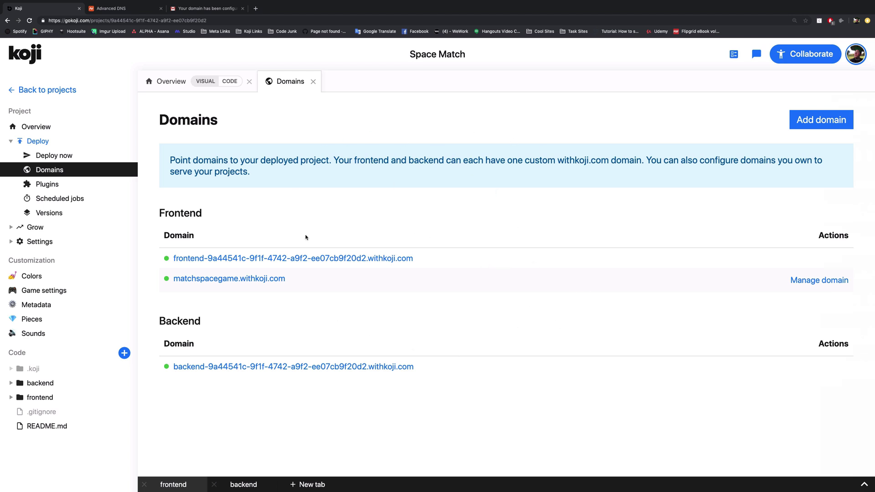
- Load spacematch.world in a new browser tab
left_click(255, 8)
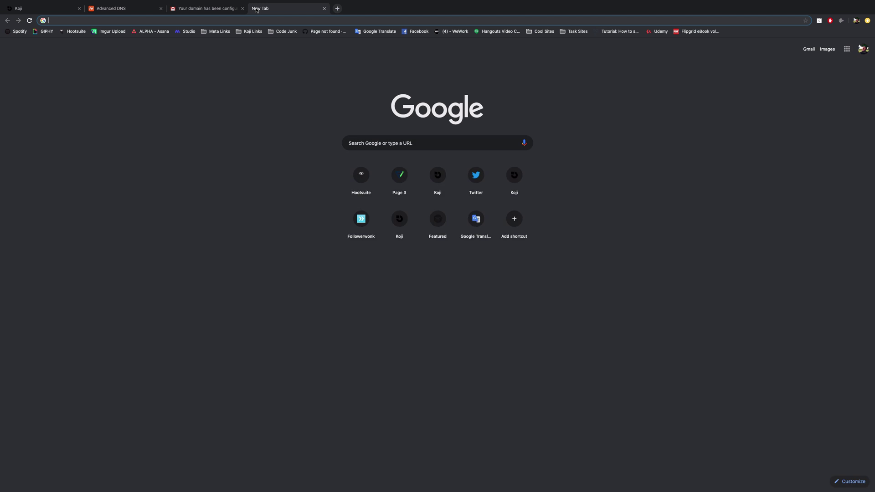
type("spacemat")
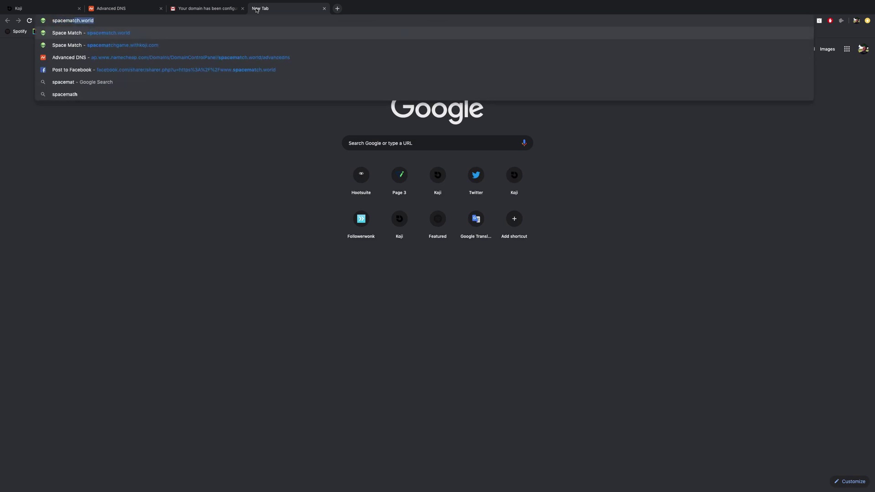
type("ch.worl")
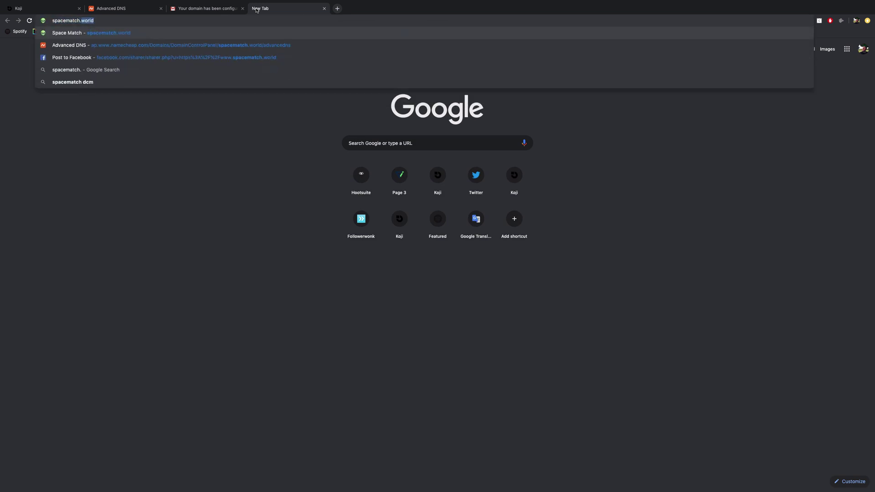
type("d")
key("Return")
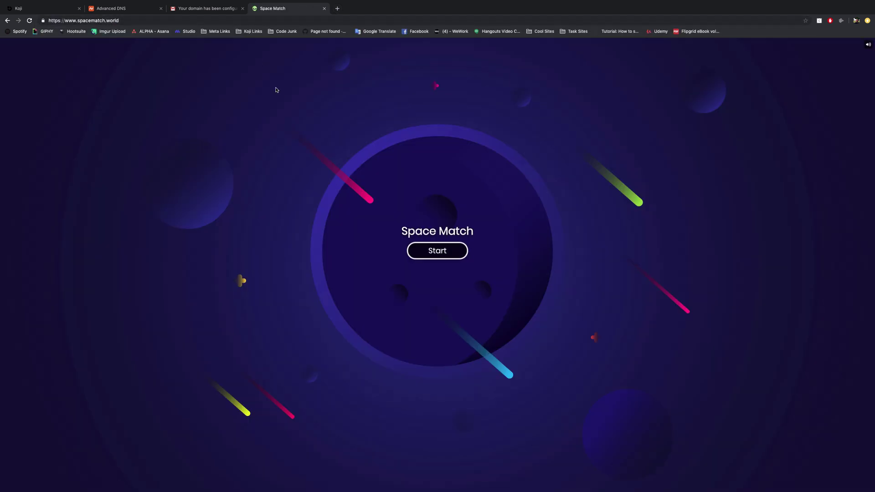
- Start a Space Match game and mute its sound
left_click(448, 252)
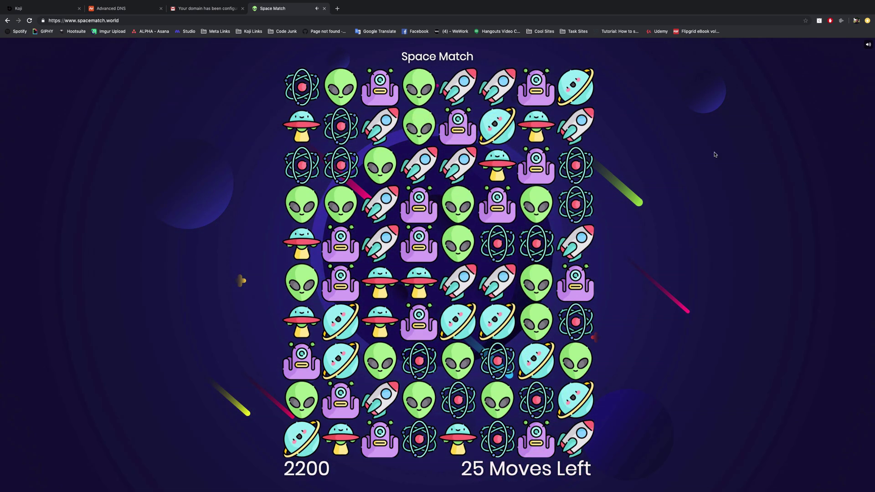
left_click(867, 46)
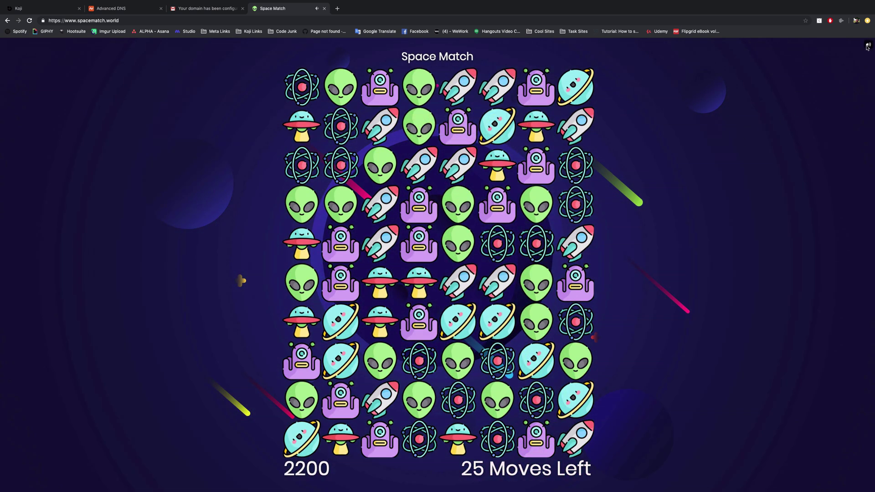